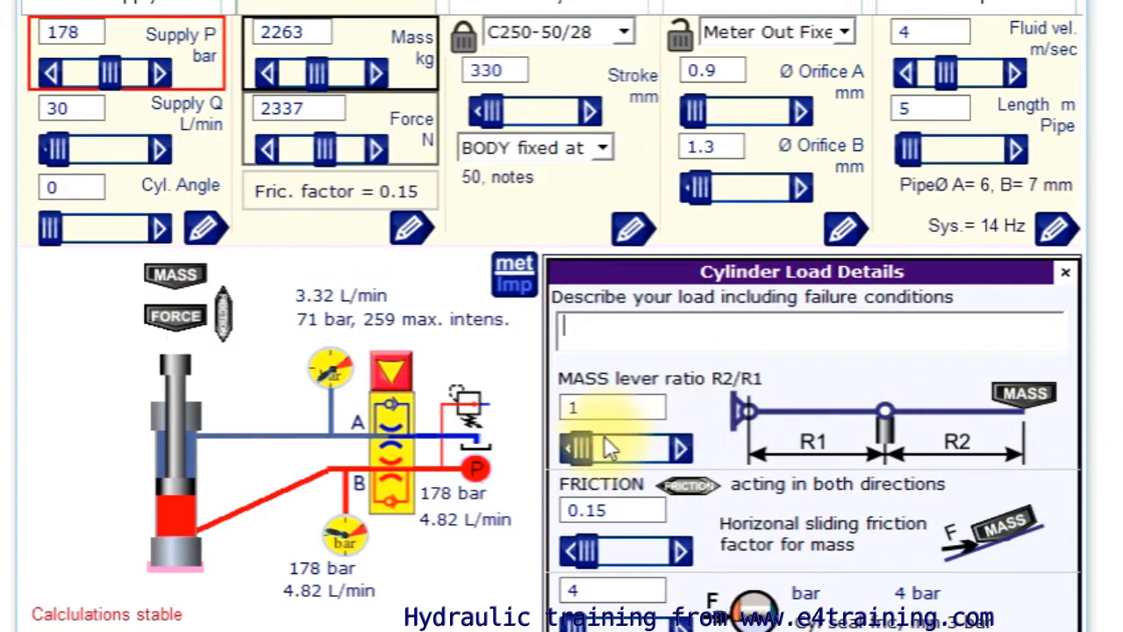
Try mass lever ratios of 4.22 and 2.77, reset the ratio to 1 and close the cylinder load details.
left_click_drag(579, 452, 622, 453)
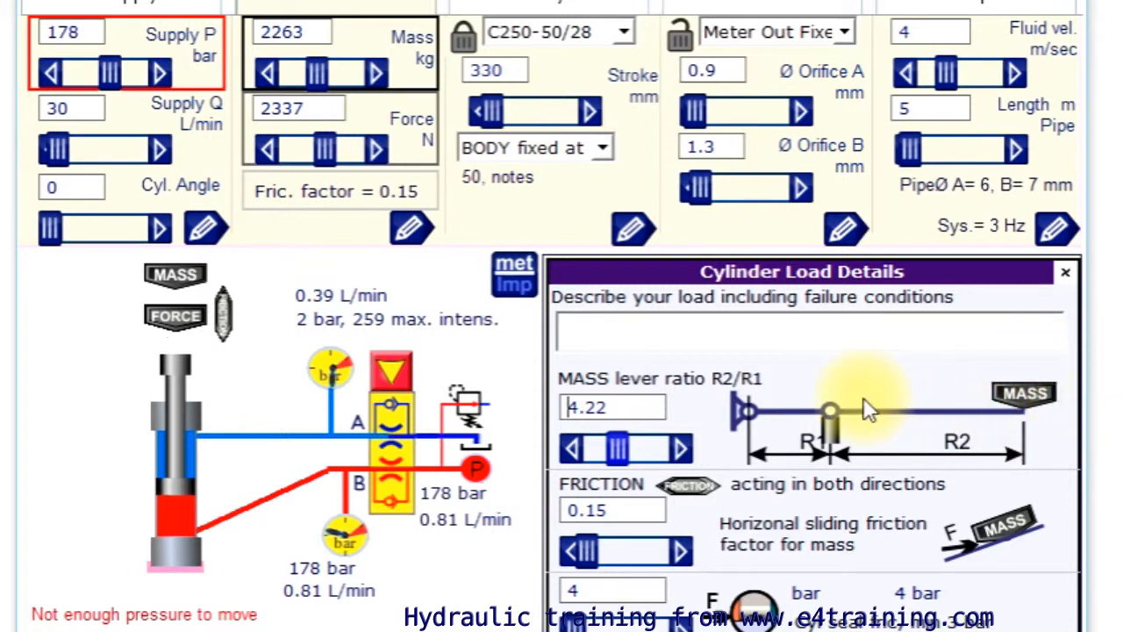
left_click_drag(619, 449, 551, 407)
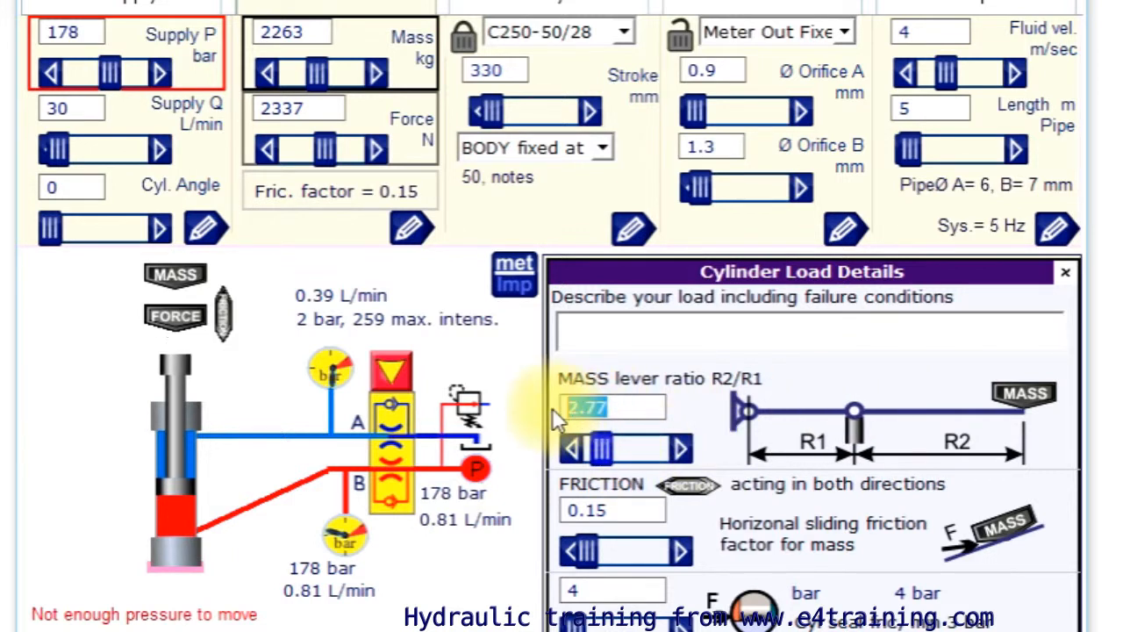
type("1")
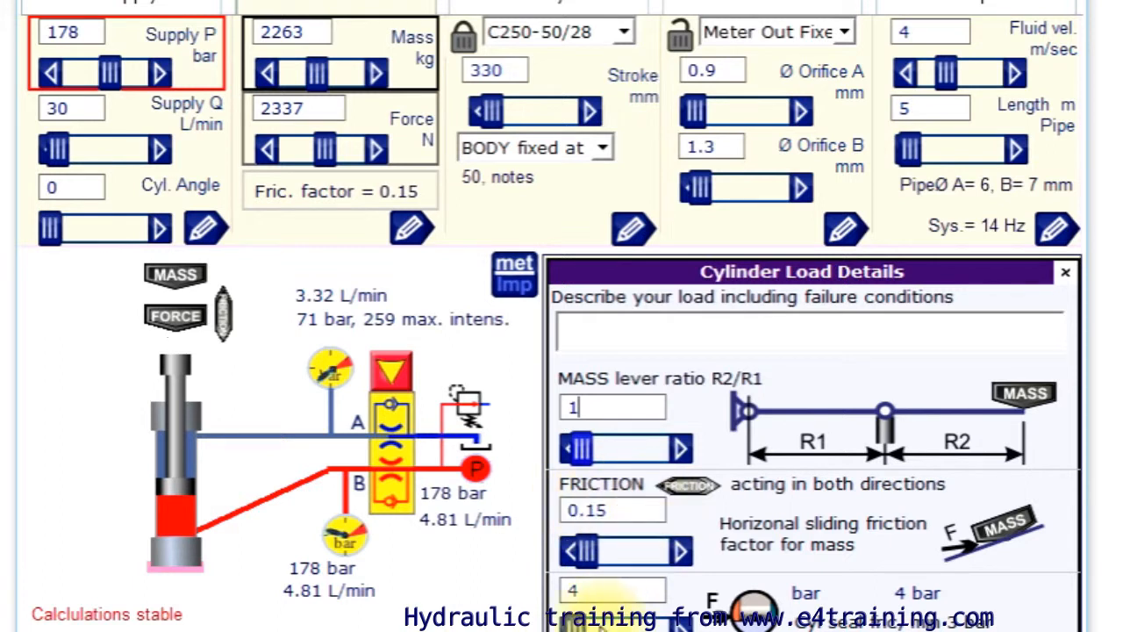
left_click(614, 595)
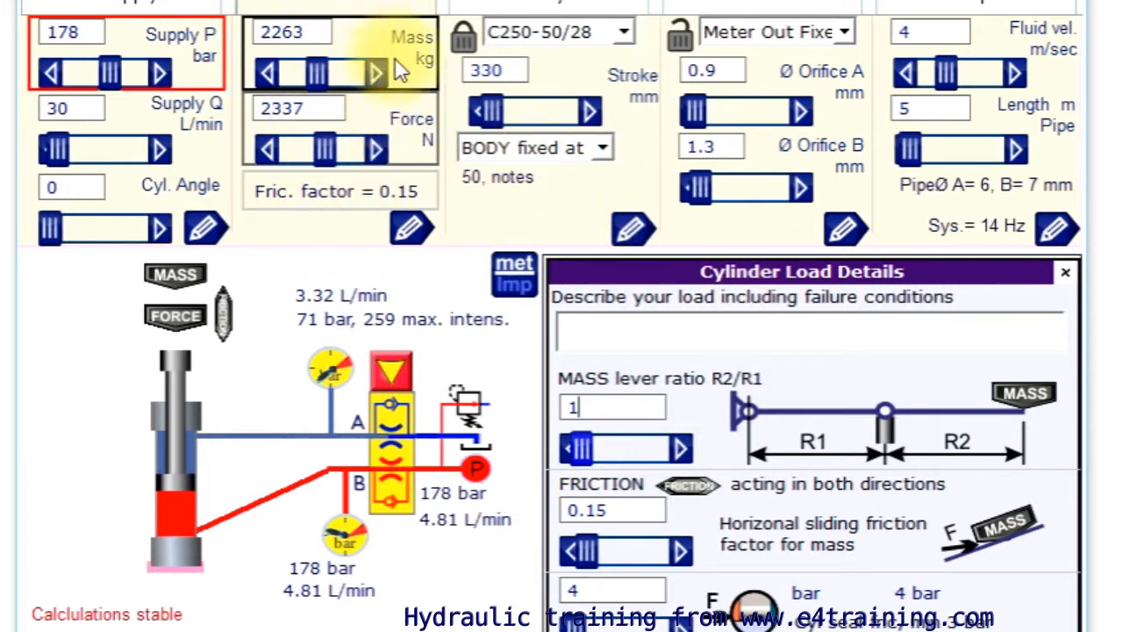
left_click(1066, 278)
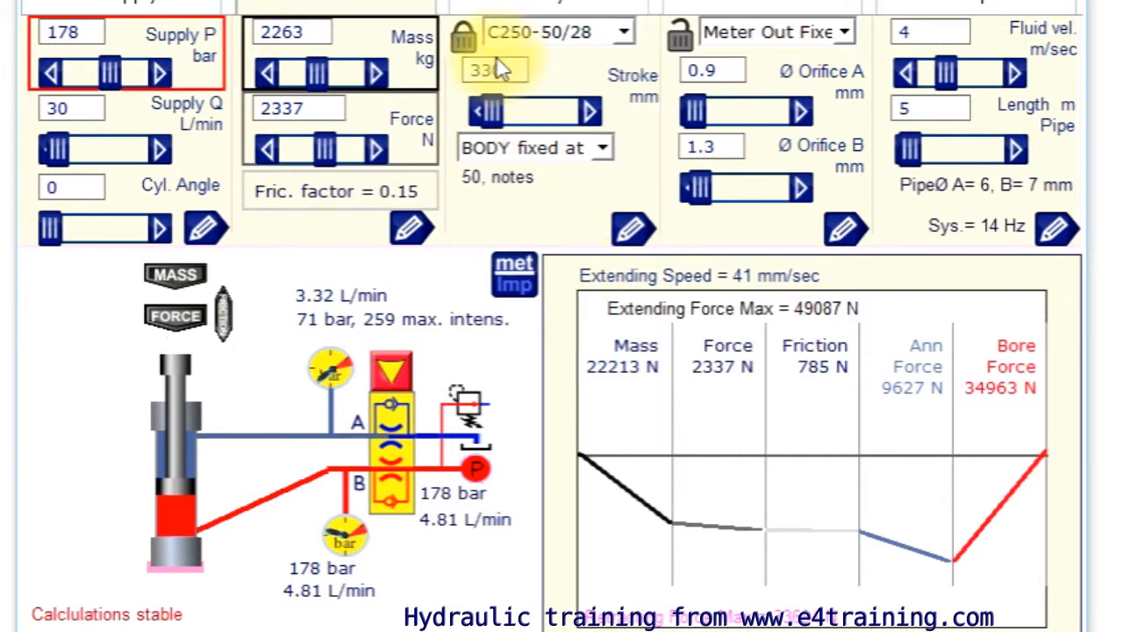
Open the cylinder details and reduce the stroke to 259 mm, keeping the C250-50/28 cylinder.
left_click(509, 4)
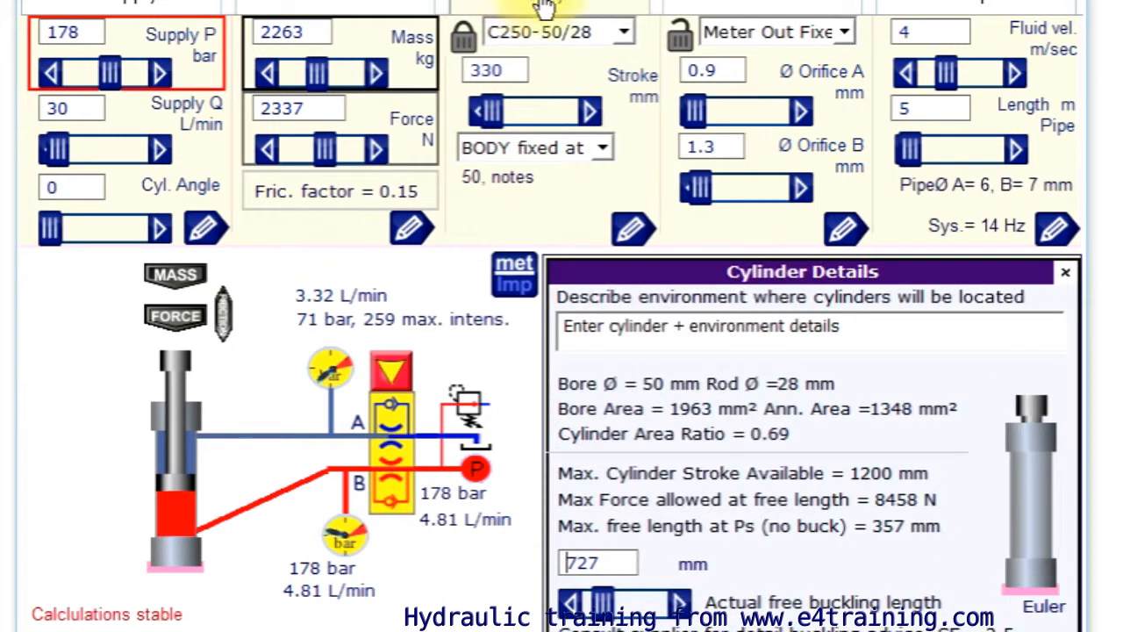
left_click(626, 32)
left_click(630, 33)
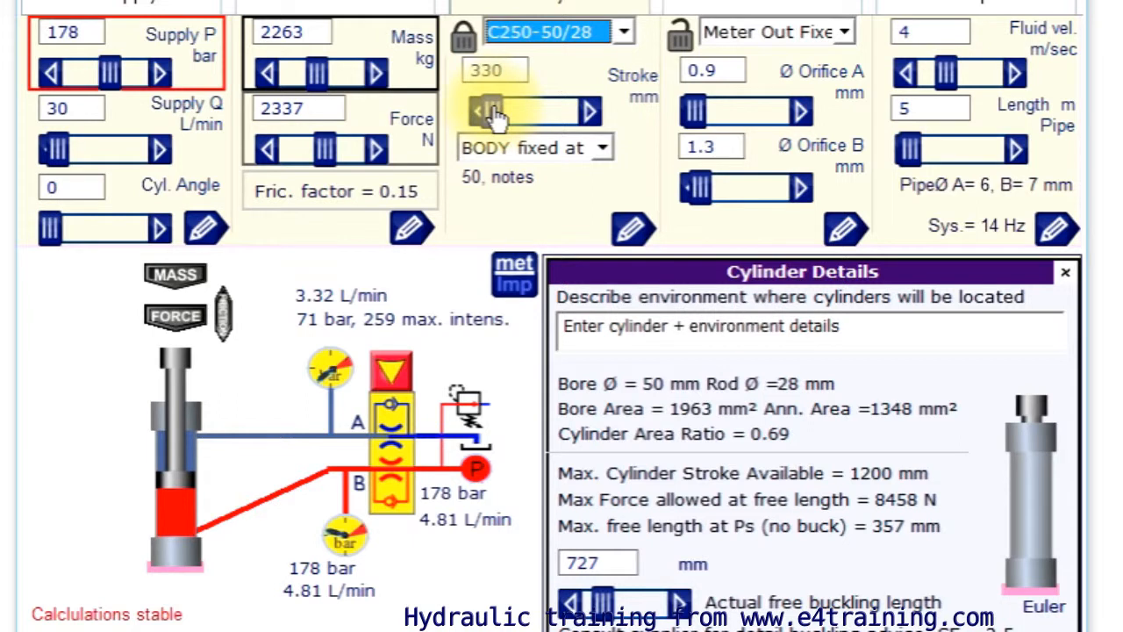
left_click_drag(494, 123, 491, 119)
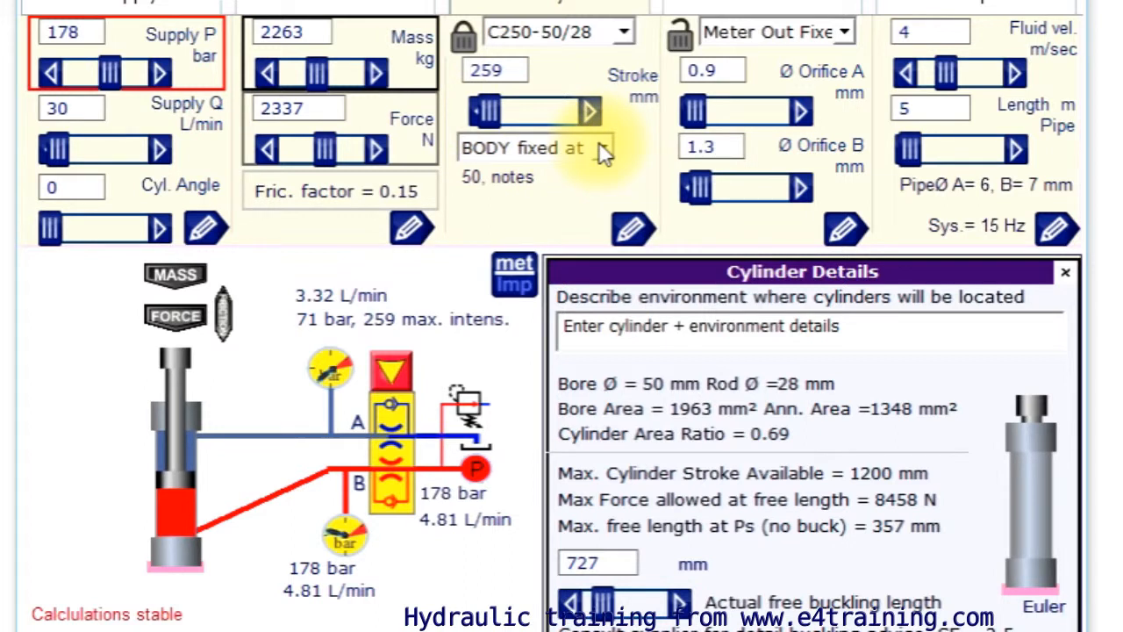
Try the mountings with the body fixed in the middle and rod unsupported, and the body pivoted in the middle with rod supported sideways.
left_click(601, 147)
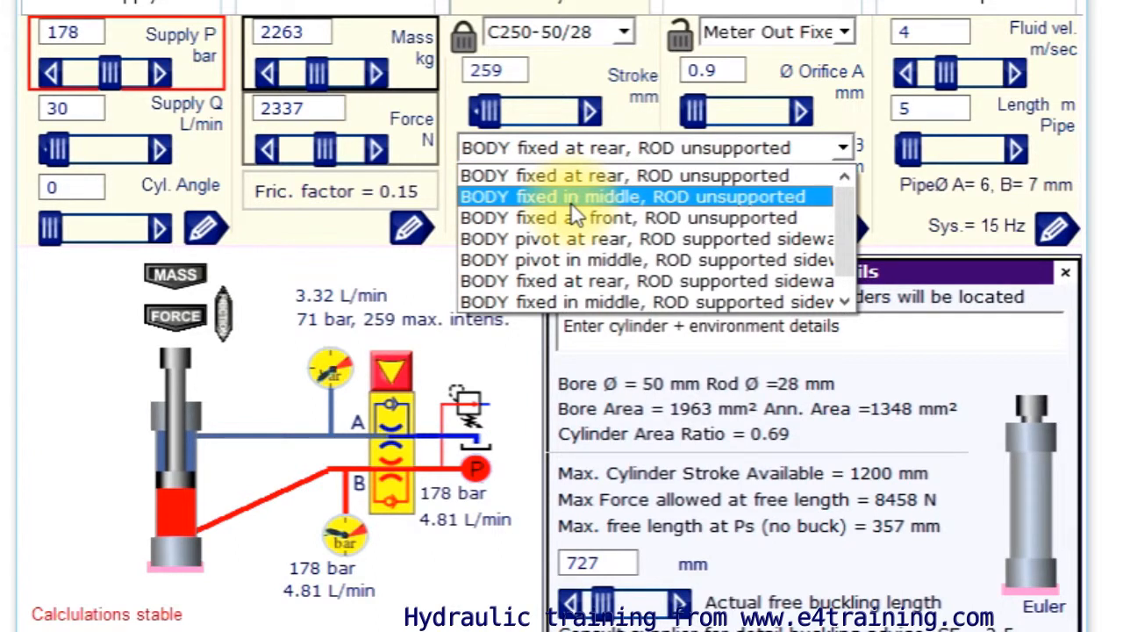
left_click(570, 203)
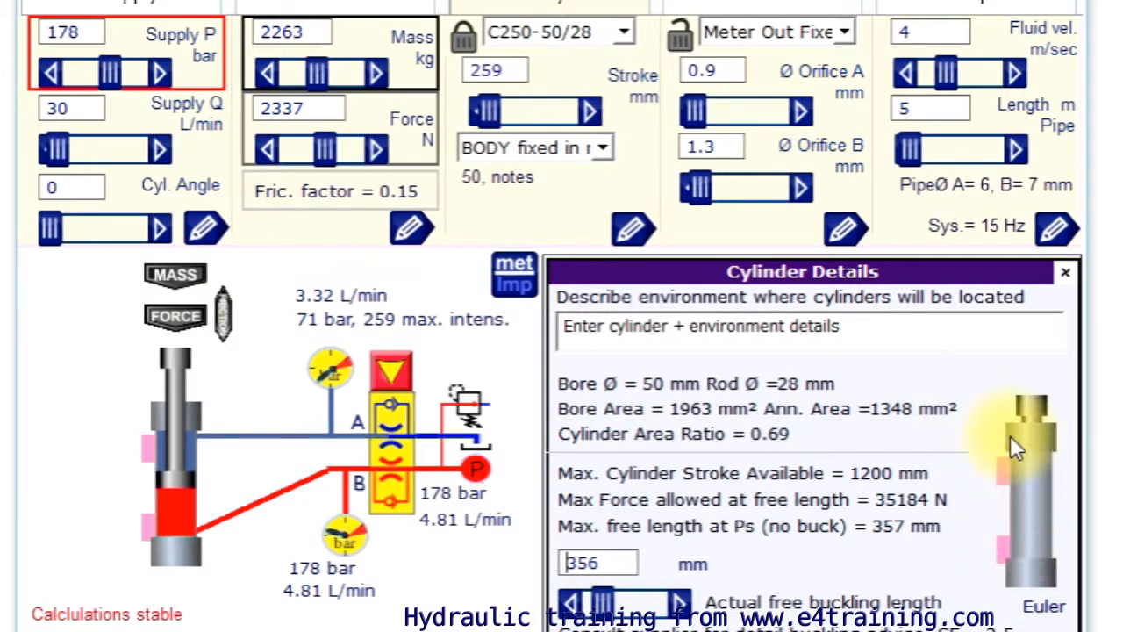
left_click(595, 146)
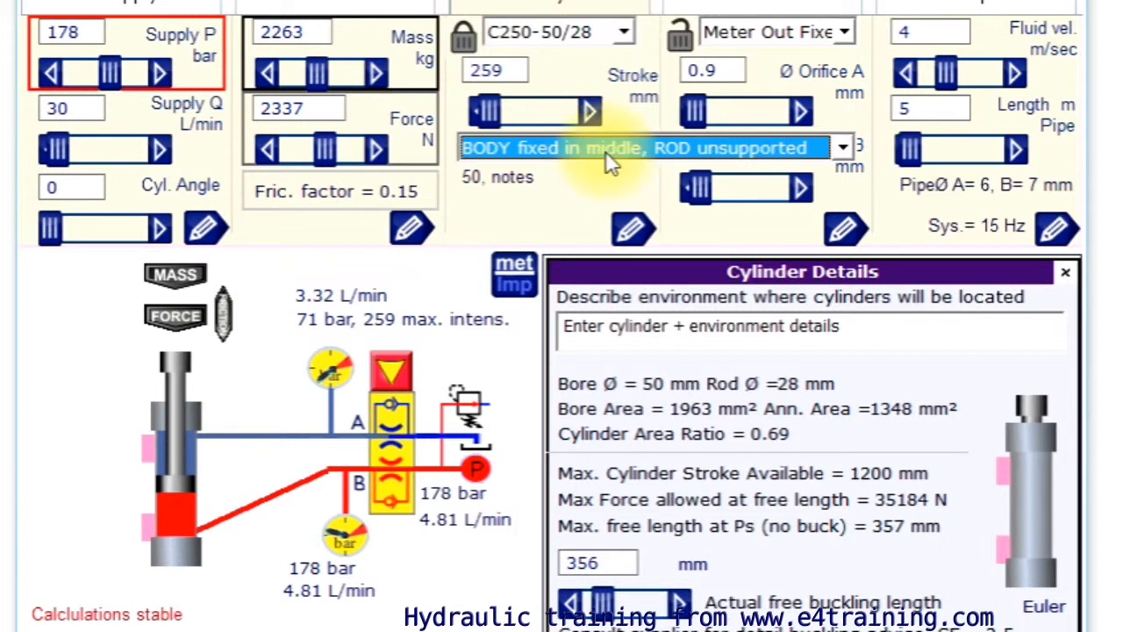
left_click(606, 151)
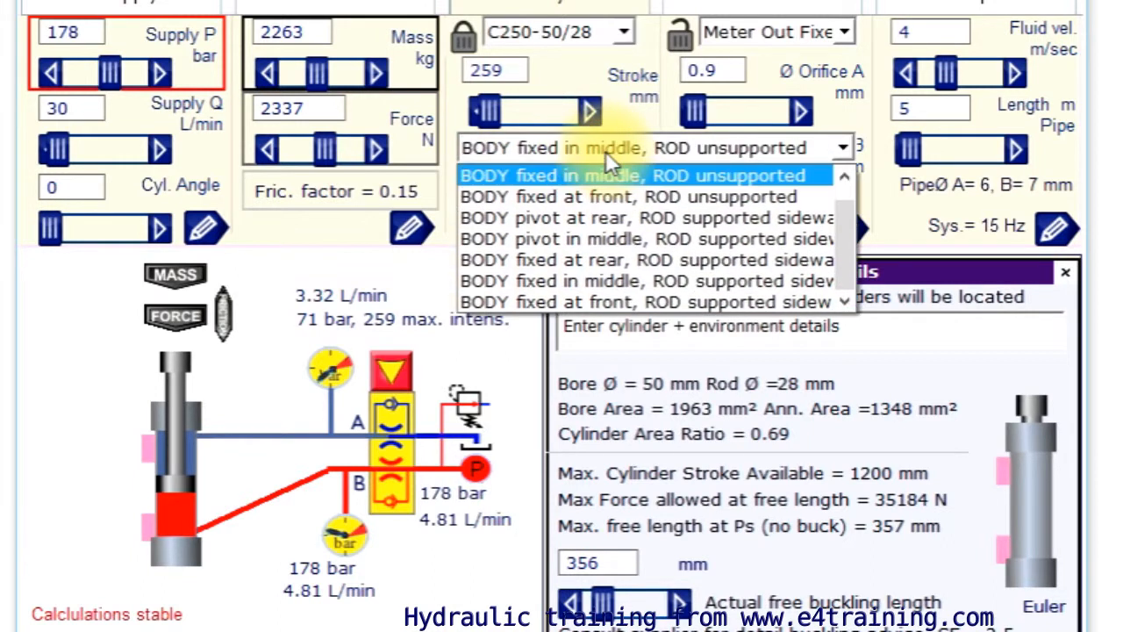
left_click(605, 235)
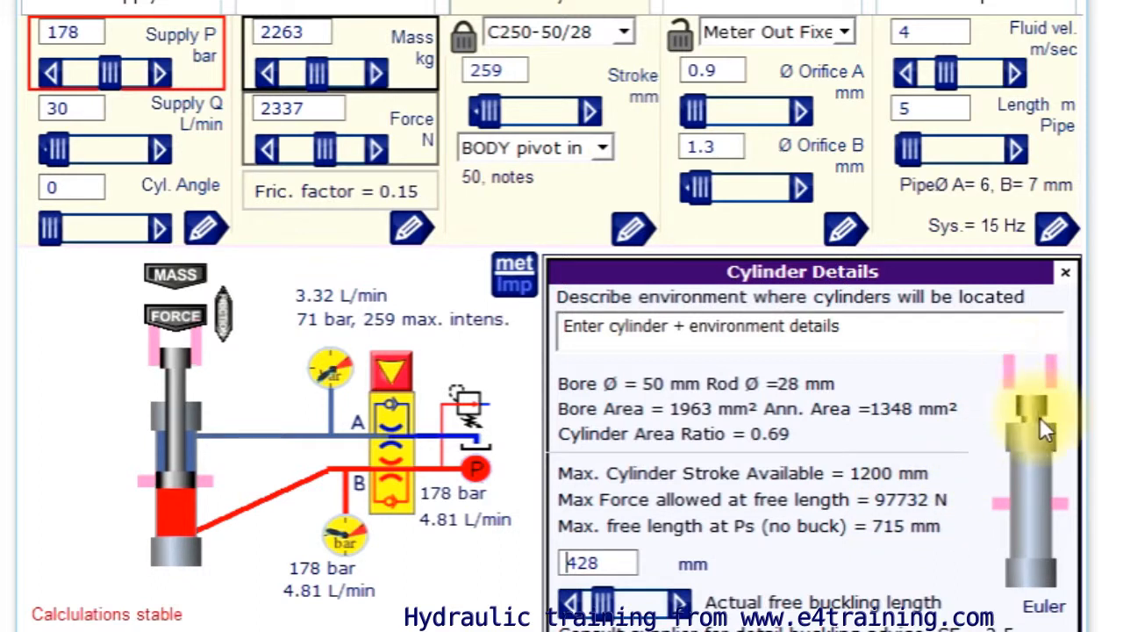
Set the cylinder mounting to body fixed in the middle with the rod supported sideways.
left_click(601, 148)
left_click(600, 167)
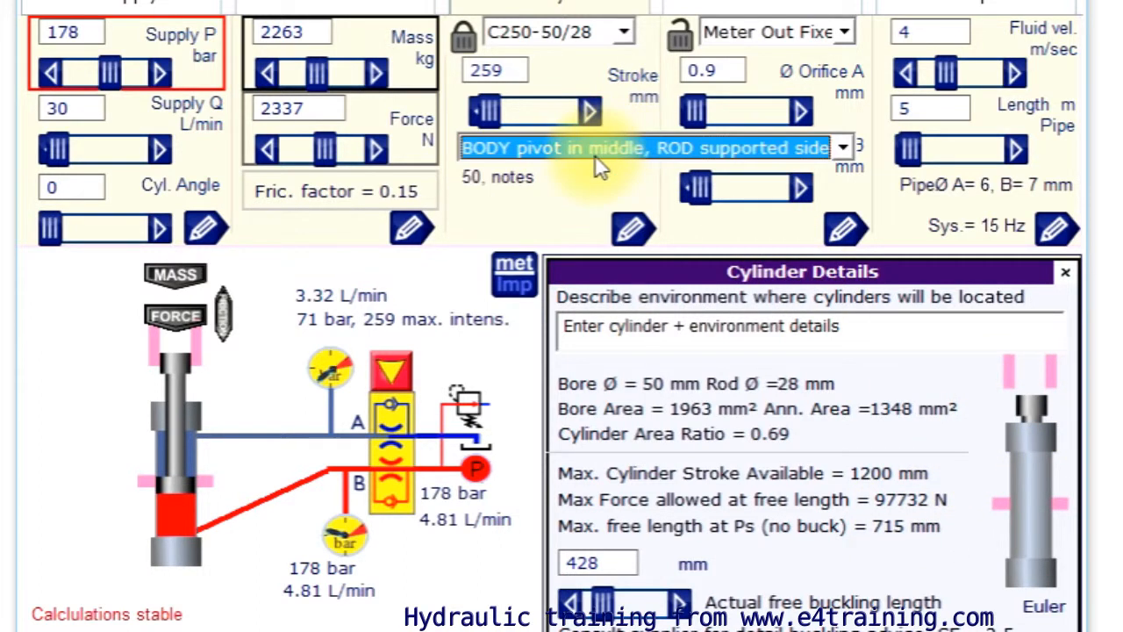
left_click(598, 157)
left_click(555, 261)
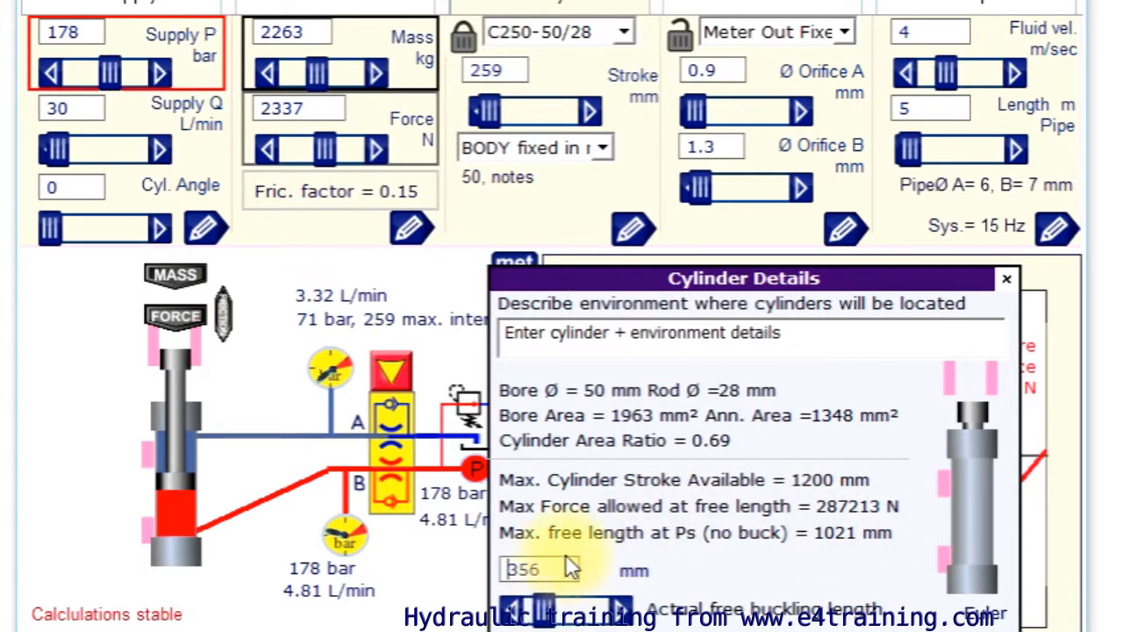
Set the supply pressure to 189 bar and the actual free buckling length to 465 mm, closing the cylinder details.
mouse_move(109, 72)
left_mouse_down()
mouse_move(100, 79)
mouse_move(114, 76)
left_mouse_up()
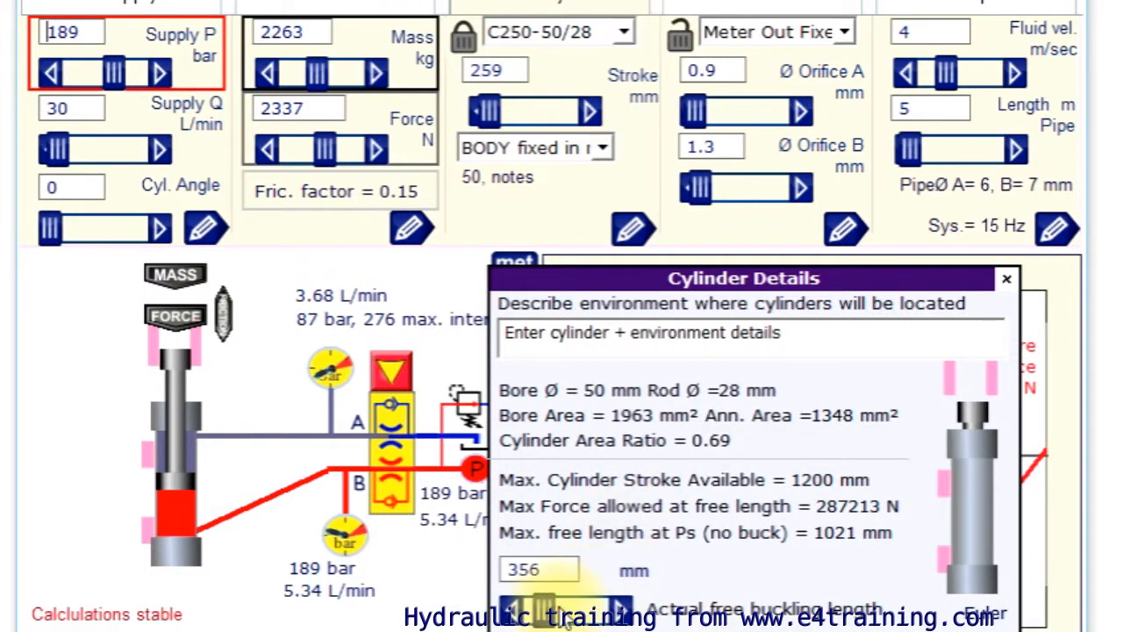
left_click_drag(551, 620, 546, 621)
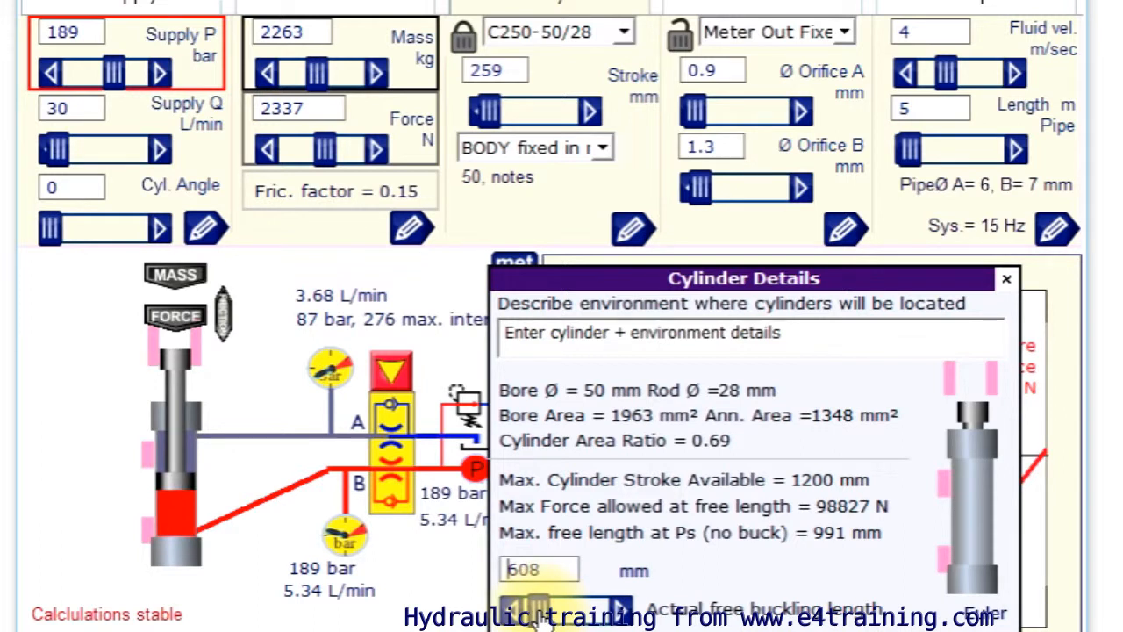
left_click_drag(543, 617, 536, 620)
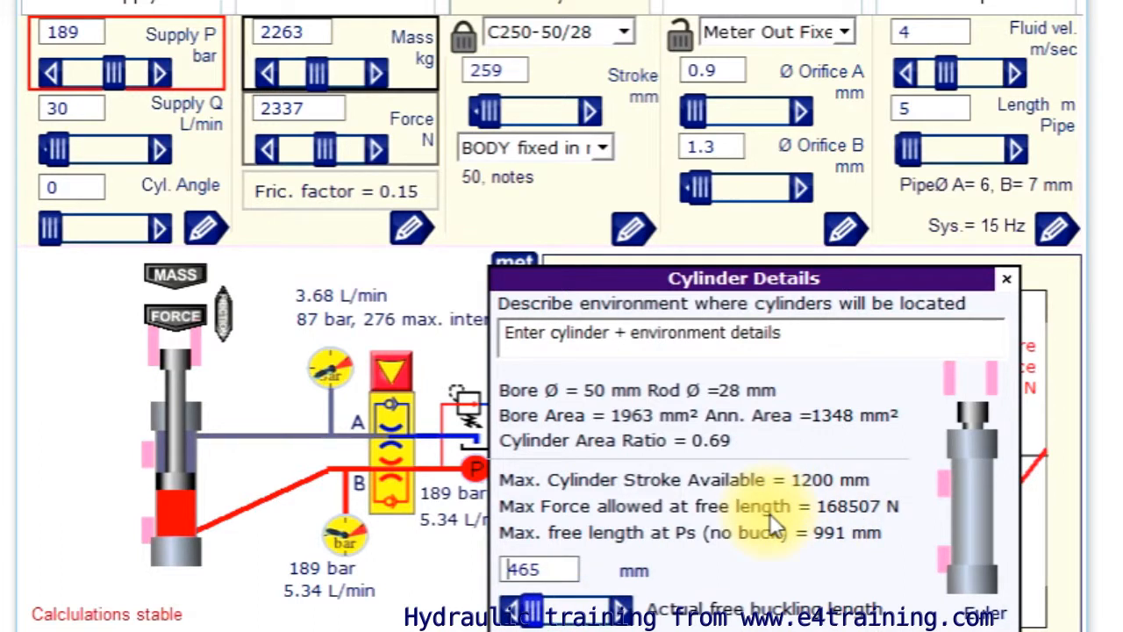
left_click_drag(805, 275, 608, 259)
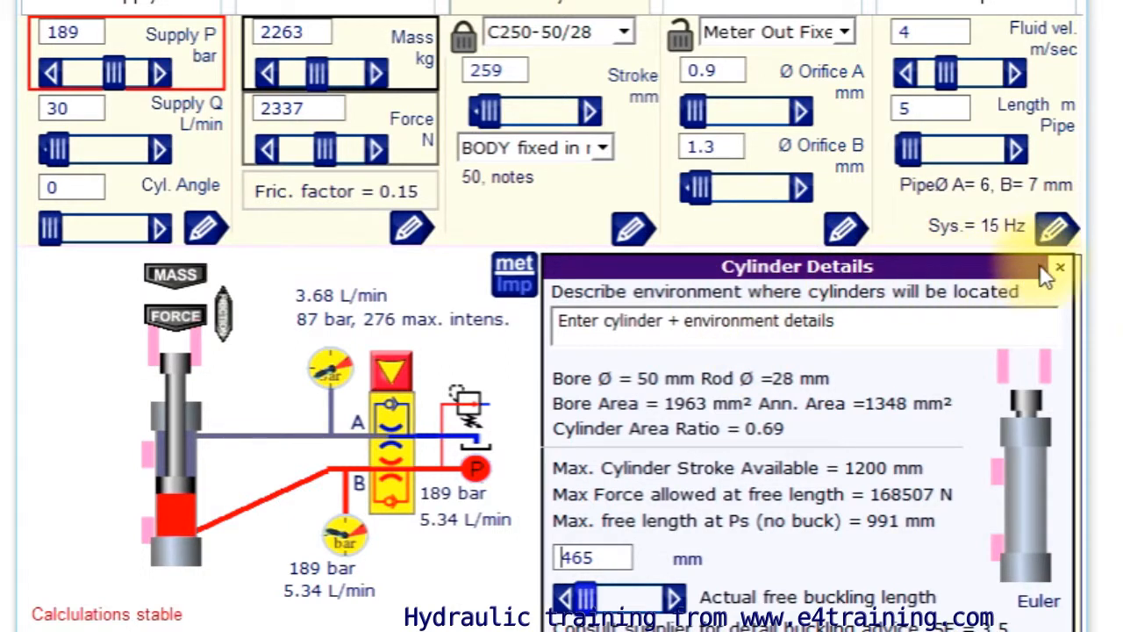
left_click(1063, 269)
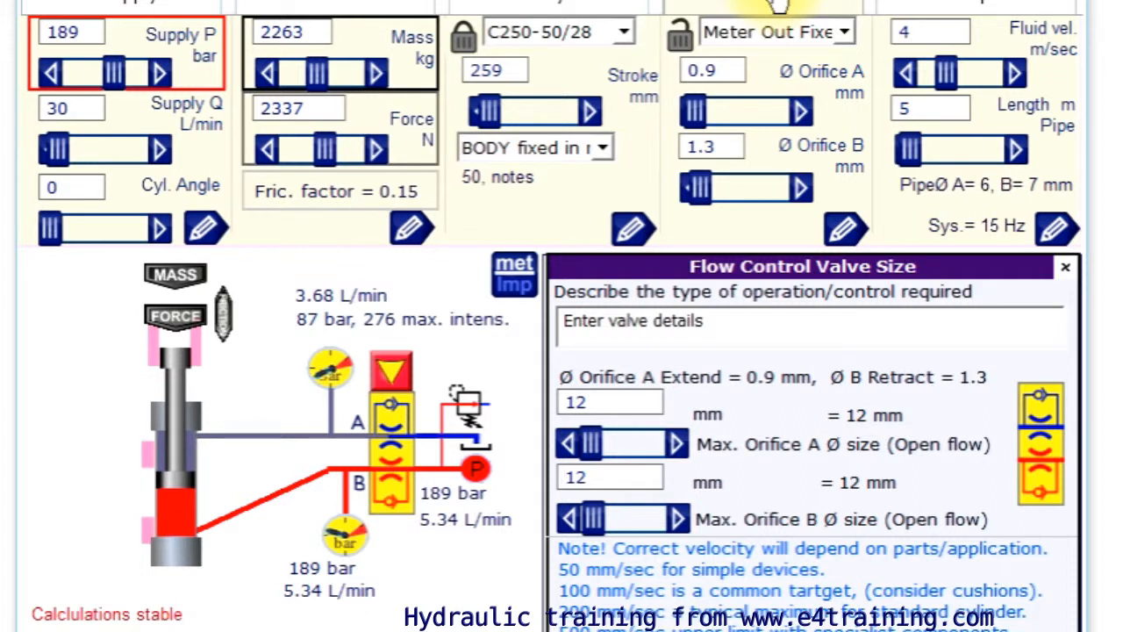
Change the flow control type to No Control Orifices and close the flow control valve details.
left_click(845, 33)
left_click(846, 31)
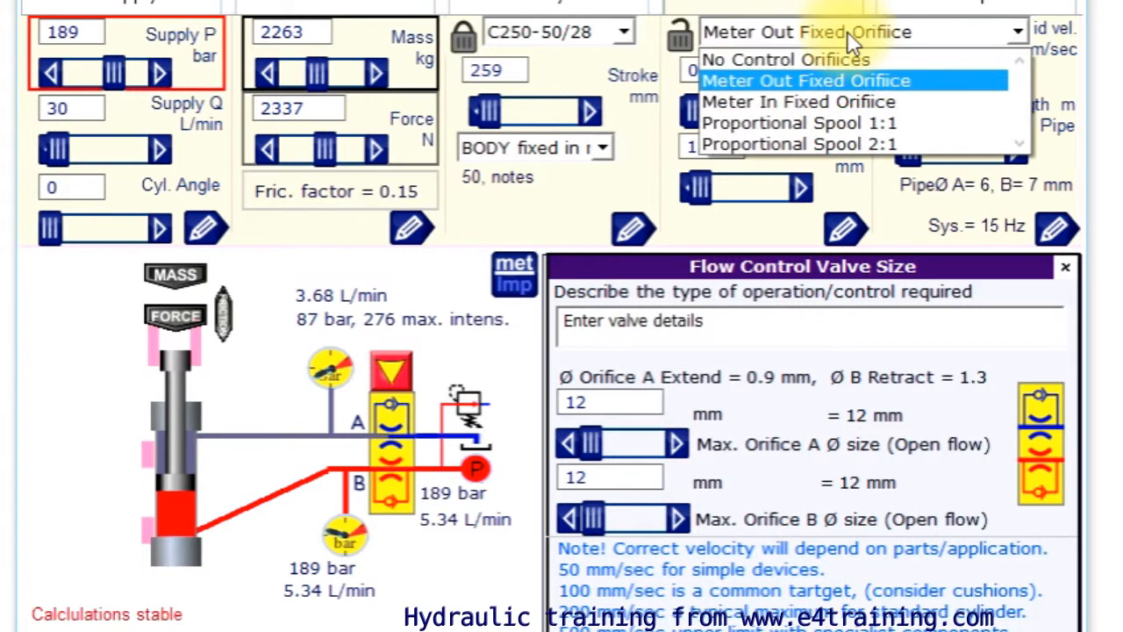
left_click(787, 59)
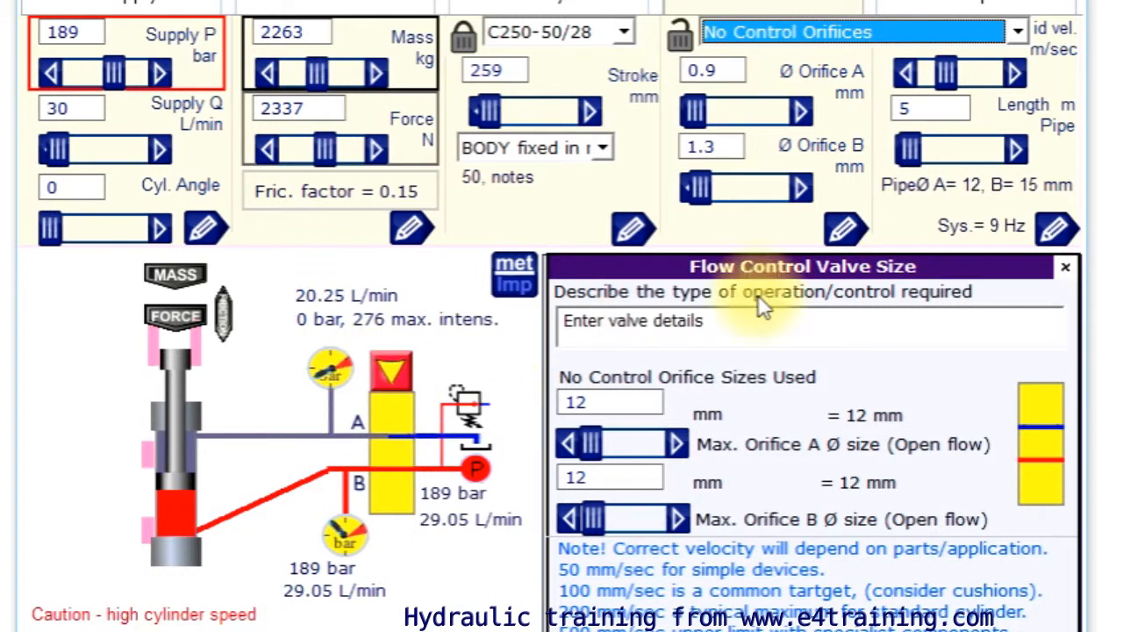
left_click(1065, 266)
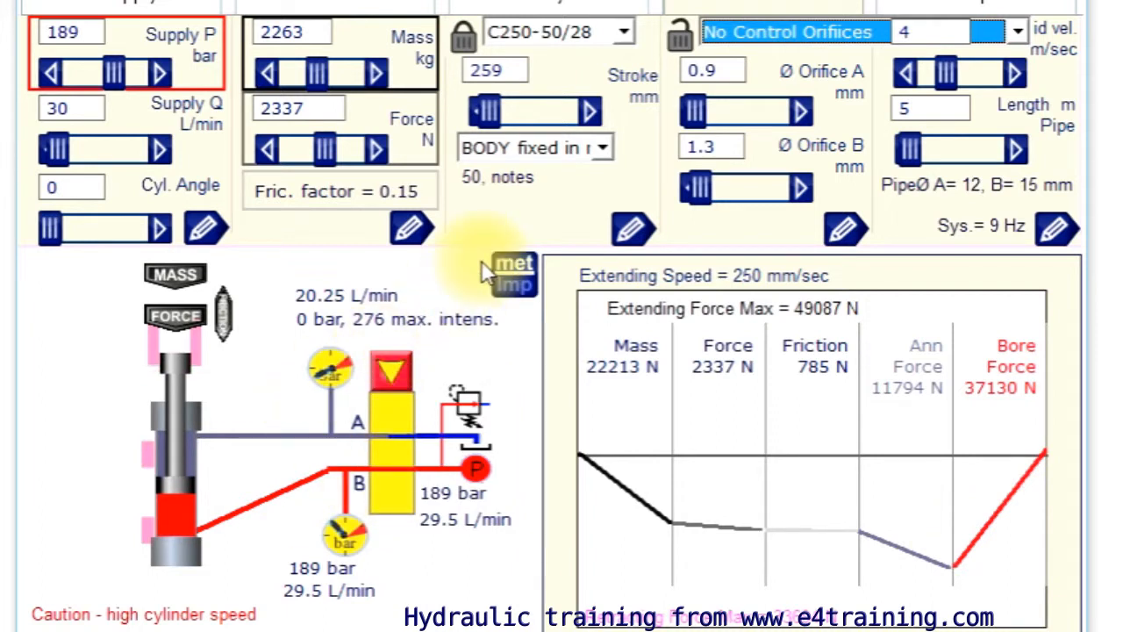
Switch the directional valve between retracting and extending to compare cylinder speeds and forces without control orifices.
left_click(391, 371)
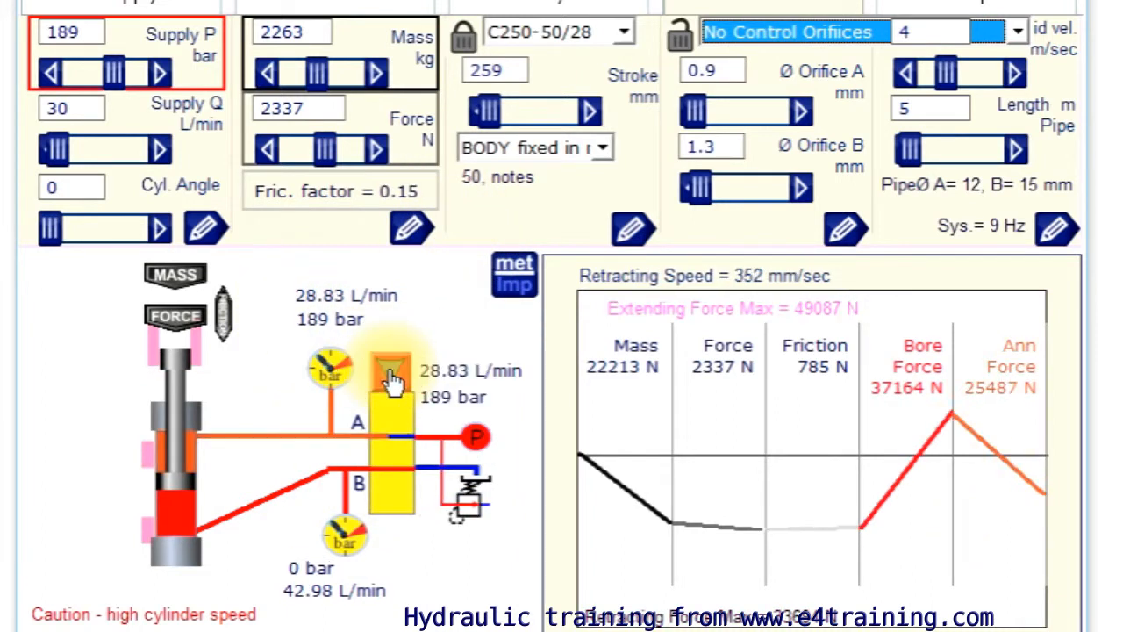
mouse_move(405, 436)
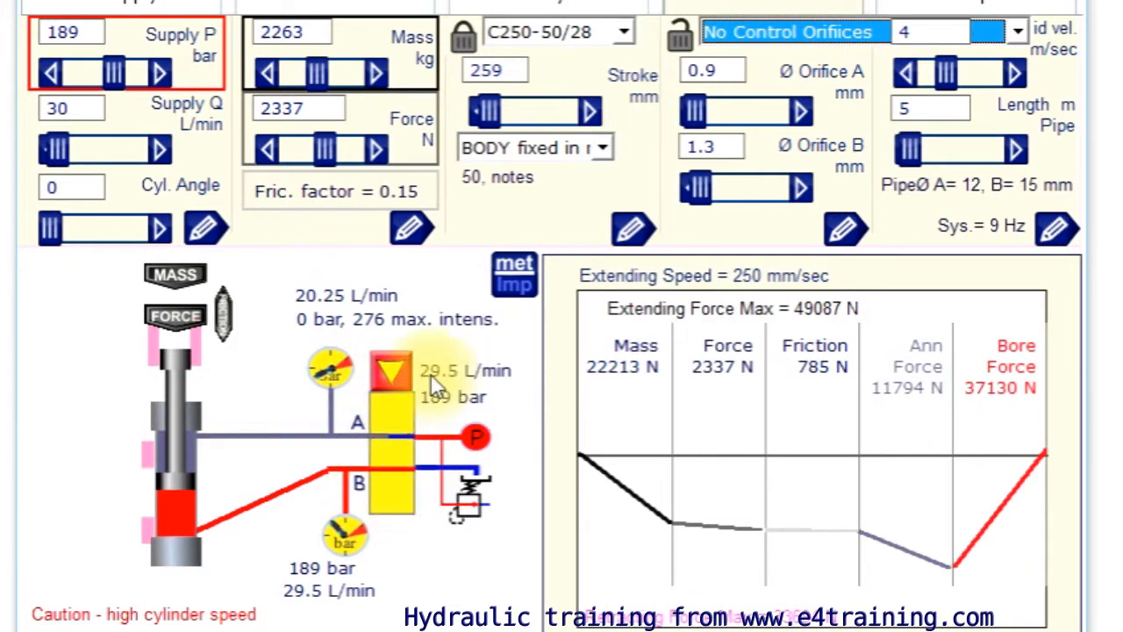
left_click(400, 375)
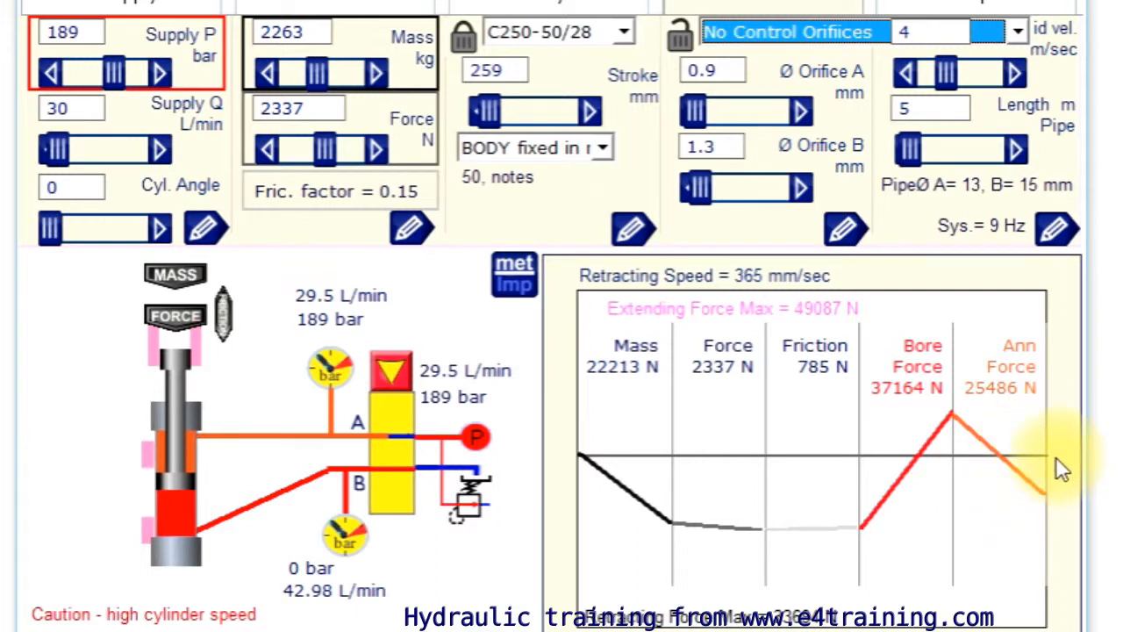
Change the flow control type to Meter Out Fixed Orifice and switch the directional valve back to extending.
left_click(757, 31)
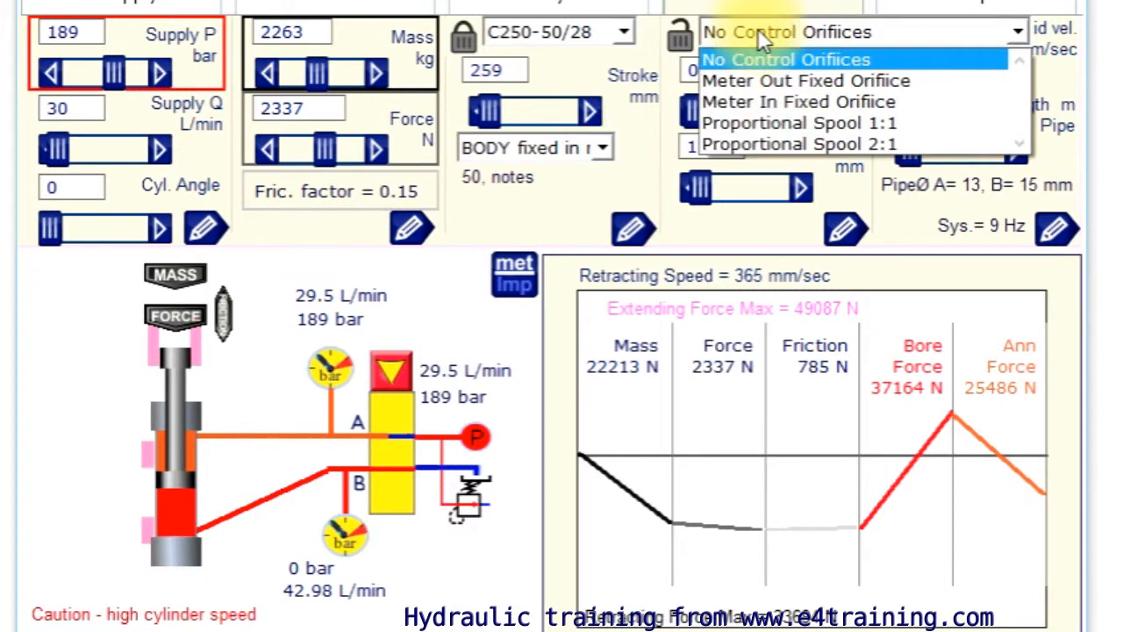
left_click(745, 82)
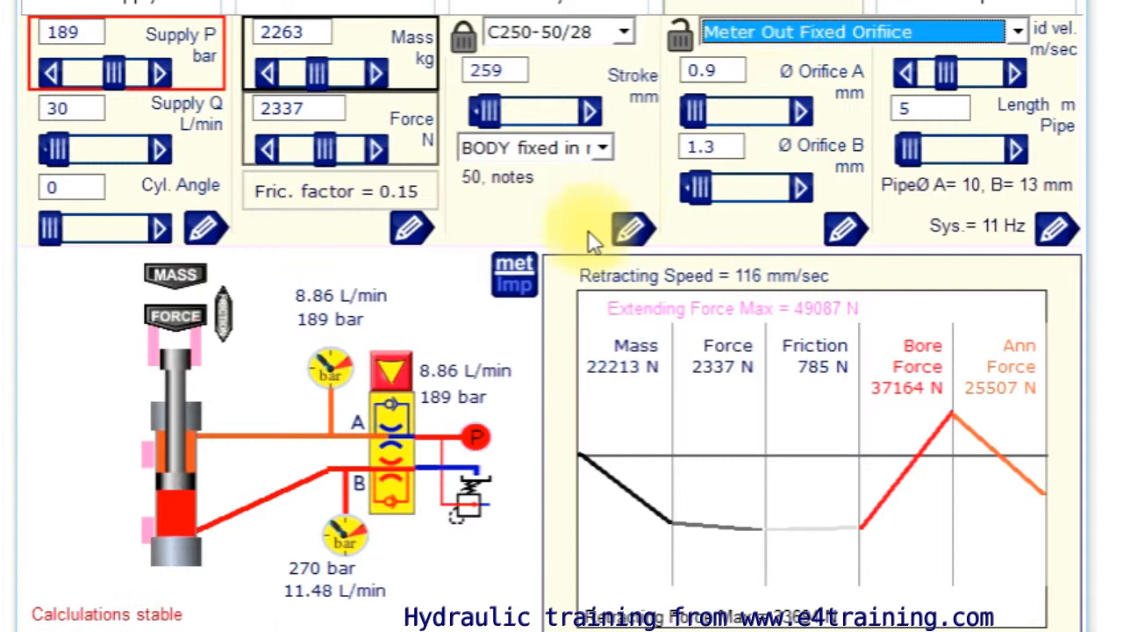
left_click(391, 375)
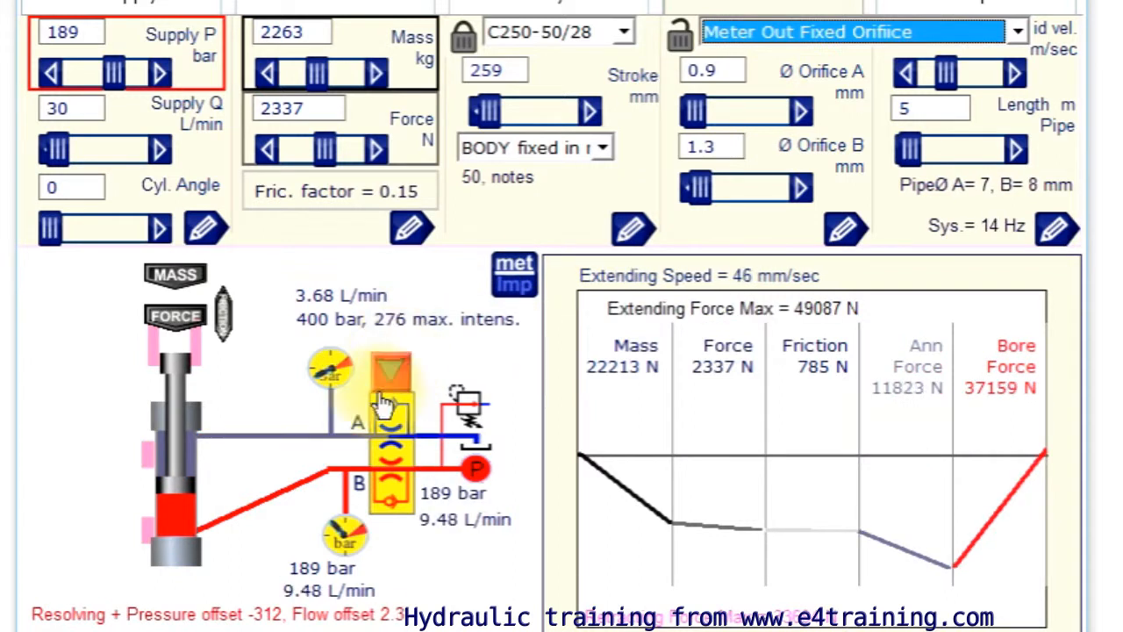
left_click(389, 372)
left_click(402, 371)
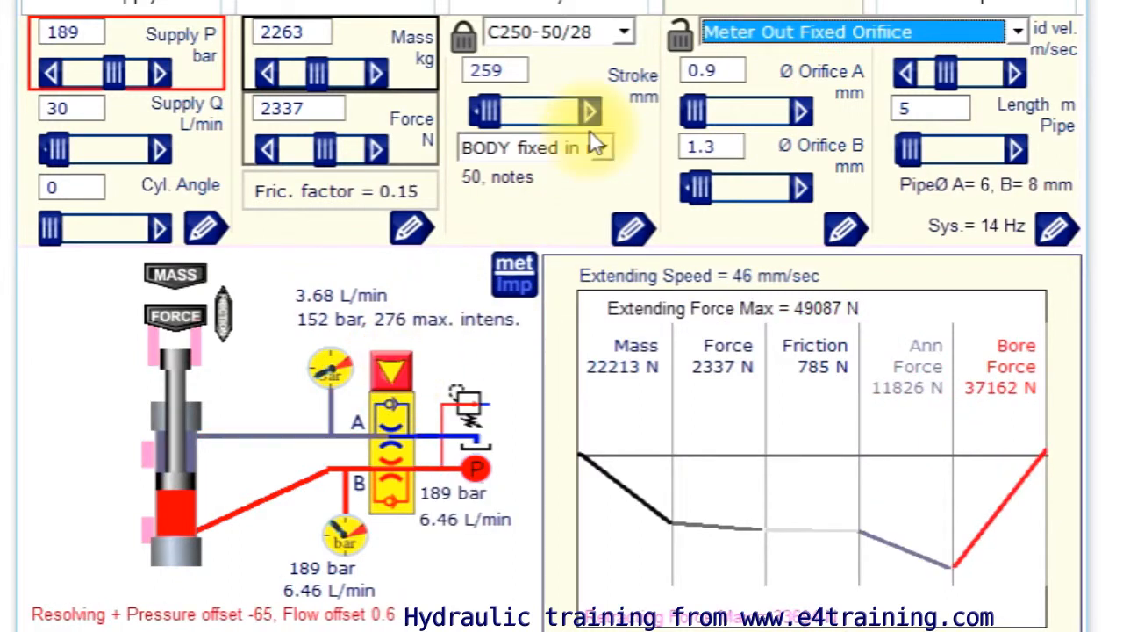
Select the Proportional Spool 1:1 flow control and set the orifice A diameter to 2.5 mm.
left_click(806, 33)
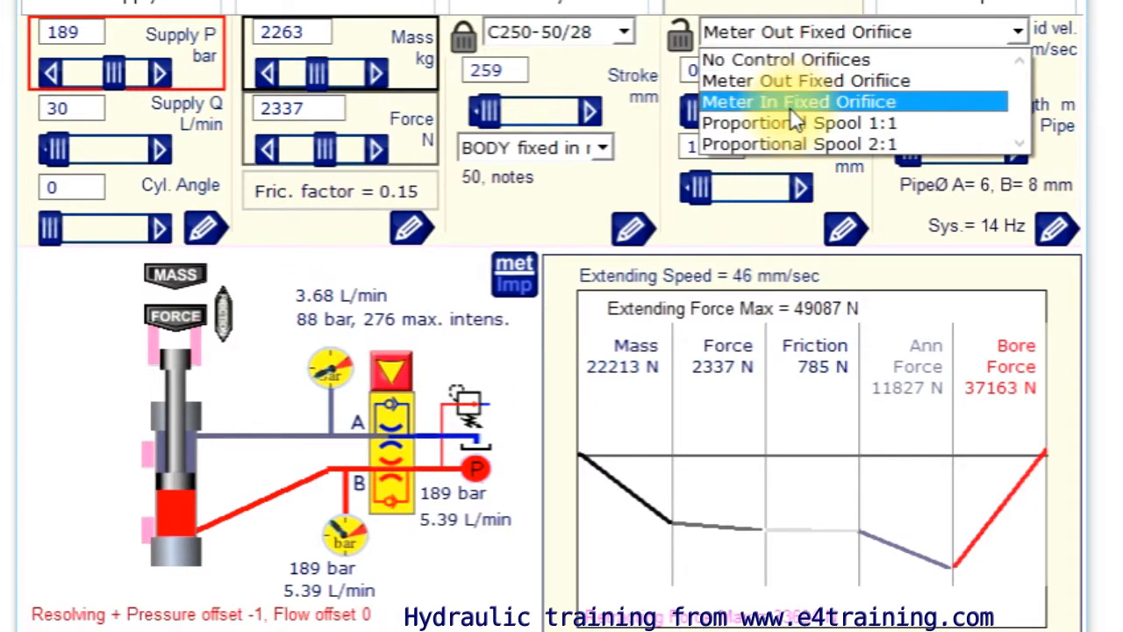
left_click(798, 123)
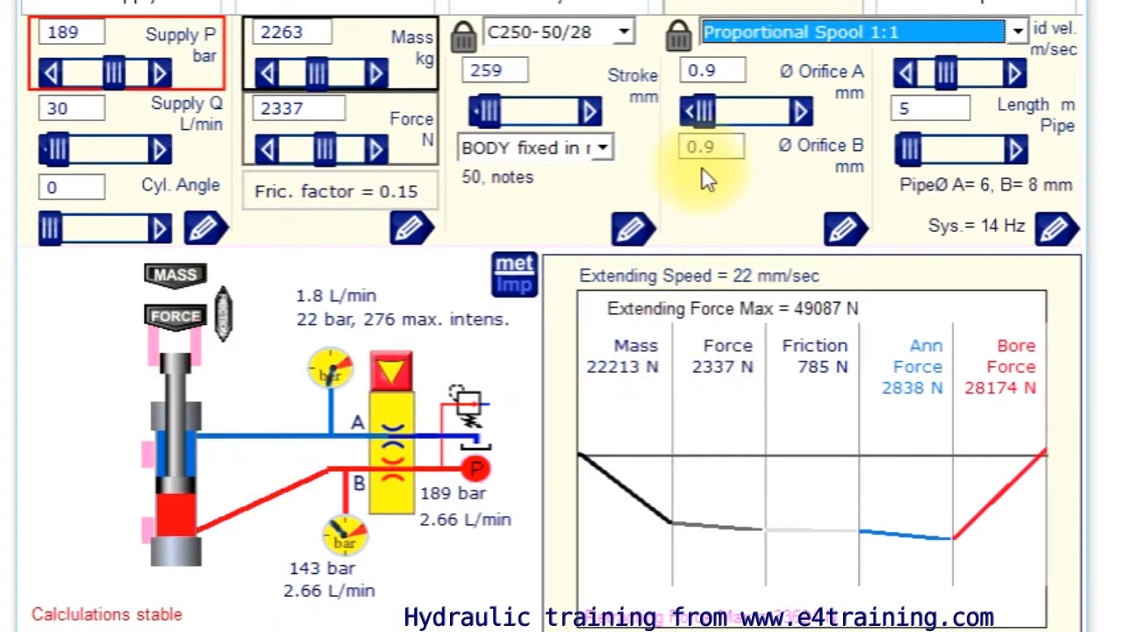
left_click_drag(706, 111, 719, 113)
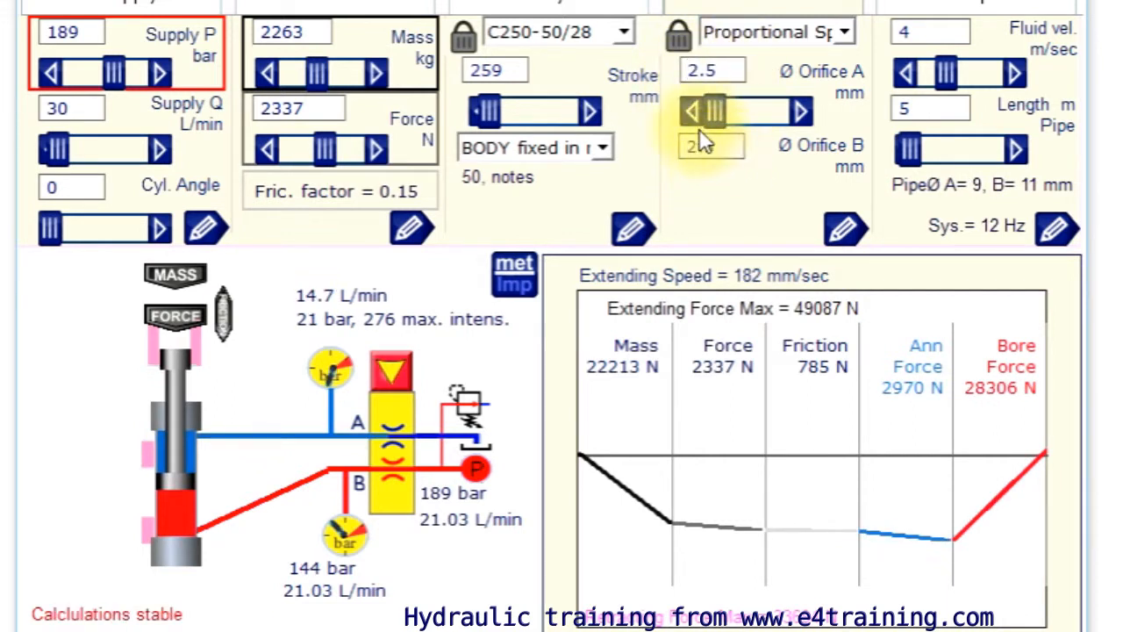
Open the flow control valve details and change the valve type to Proportional Spool 2:1.
left_click(845, 230)
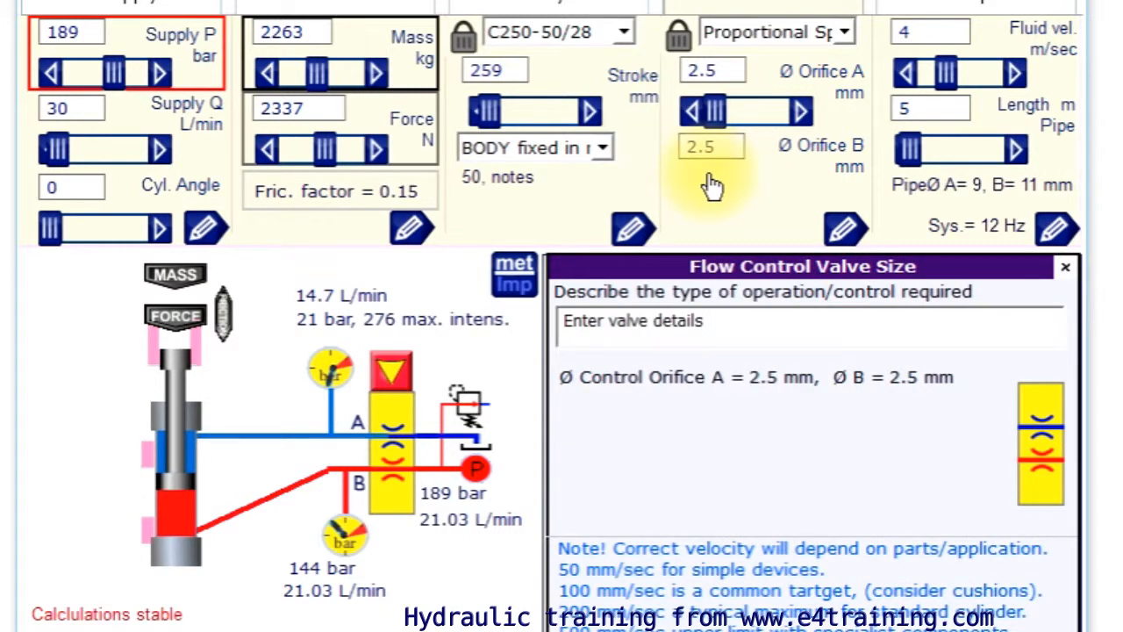
left_click(841, 31)
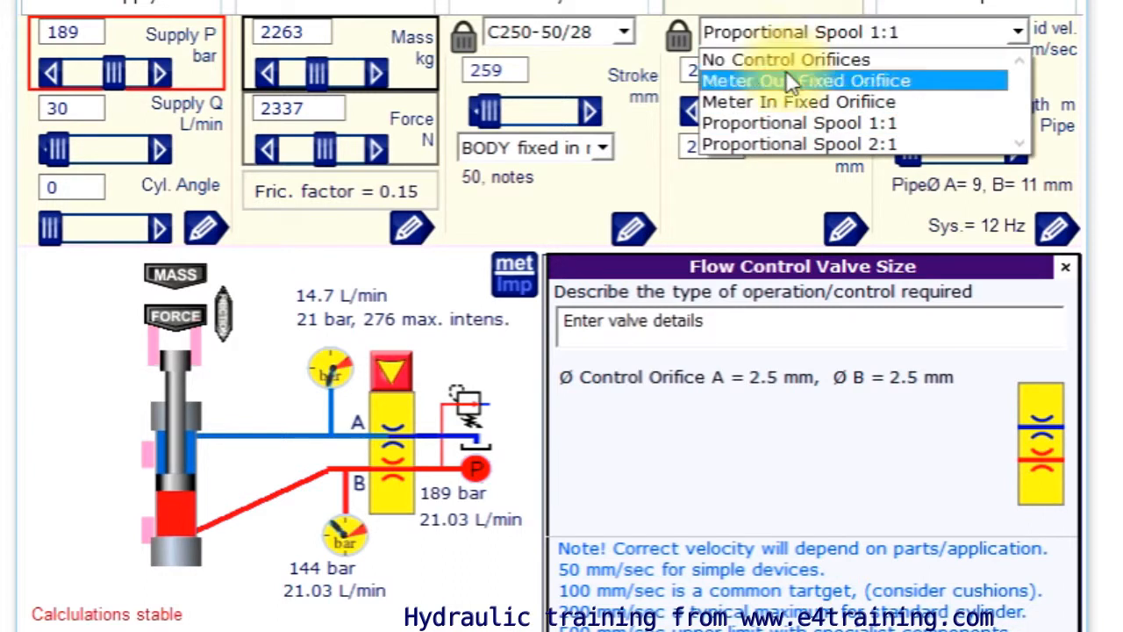
left_click(780, 144)
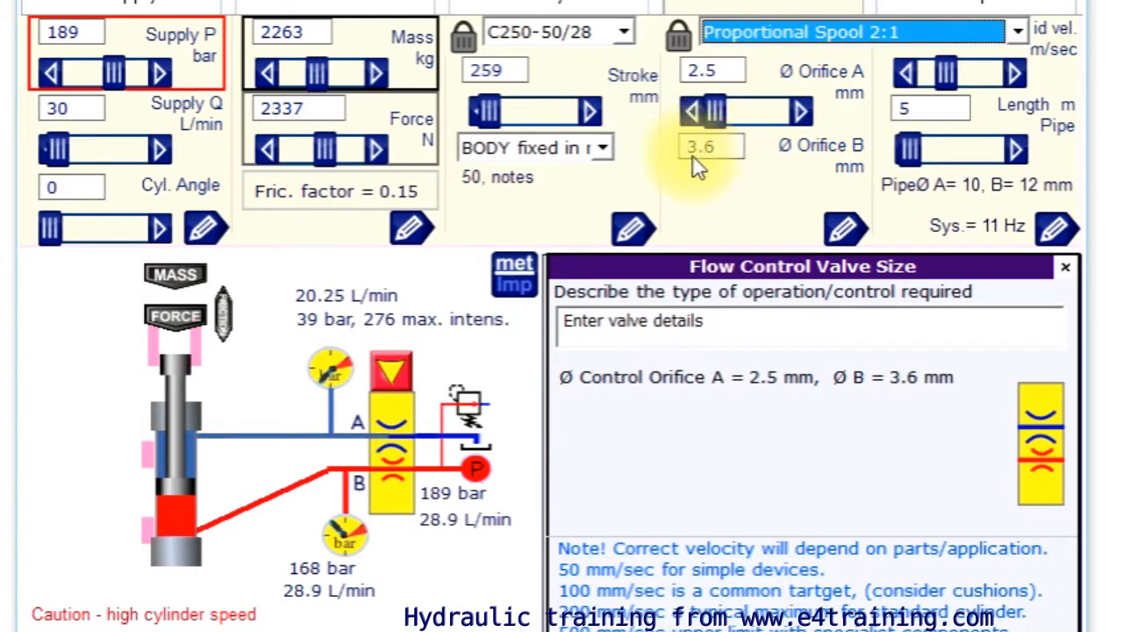
left_click(406, 486)
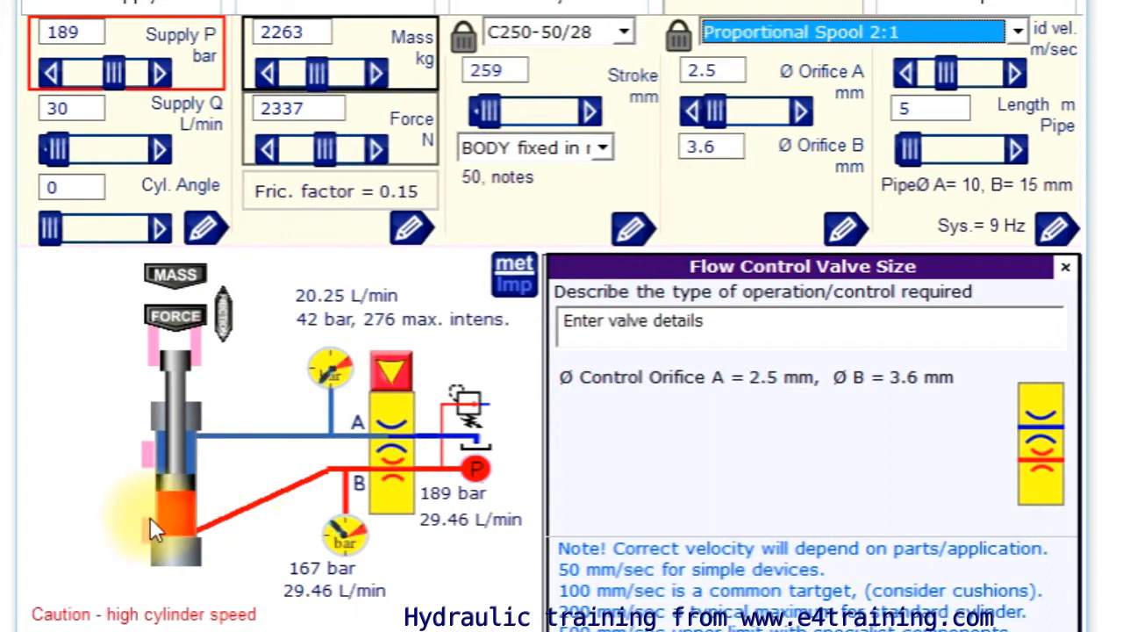
Change the flow control type to Meter Out Fixed Orifice and open the cylinder pipe details.
left_click(851, 31)
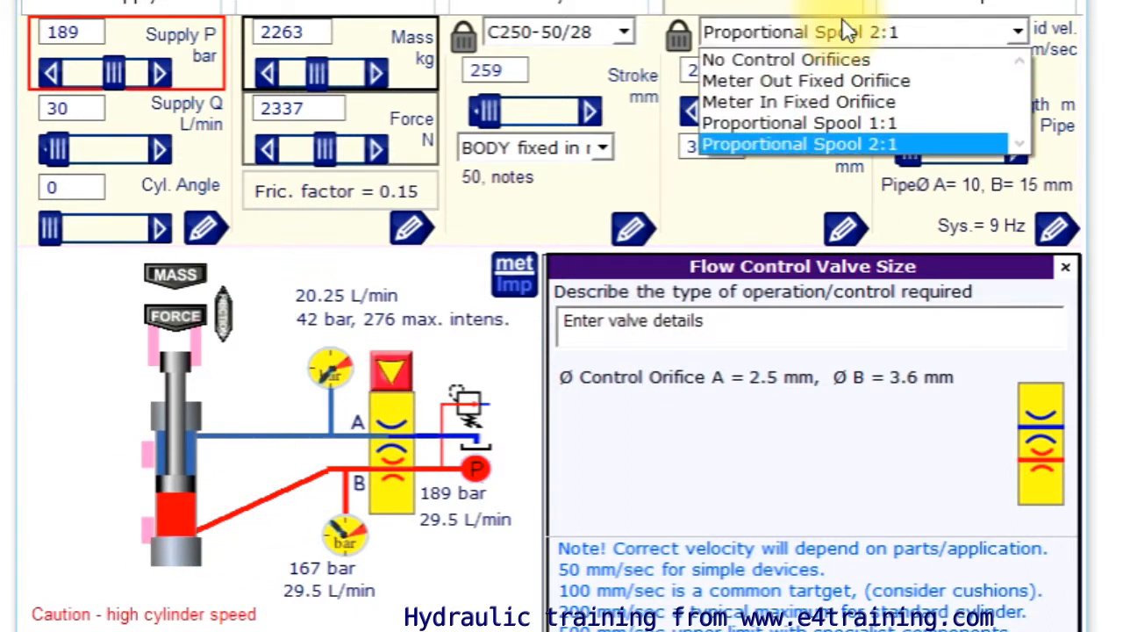
left_click(798, 80)
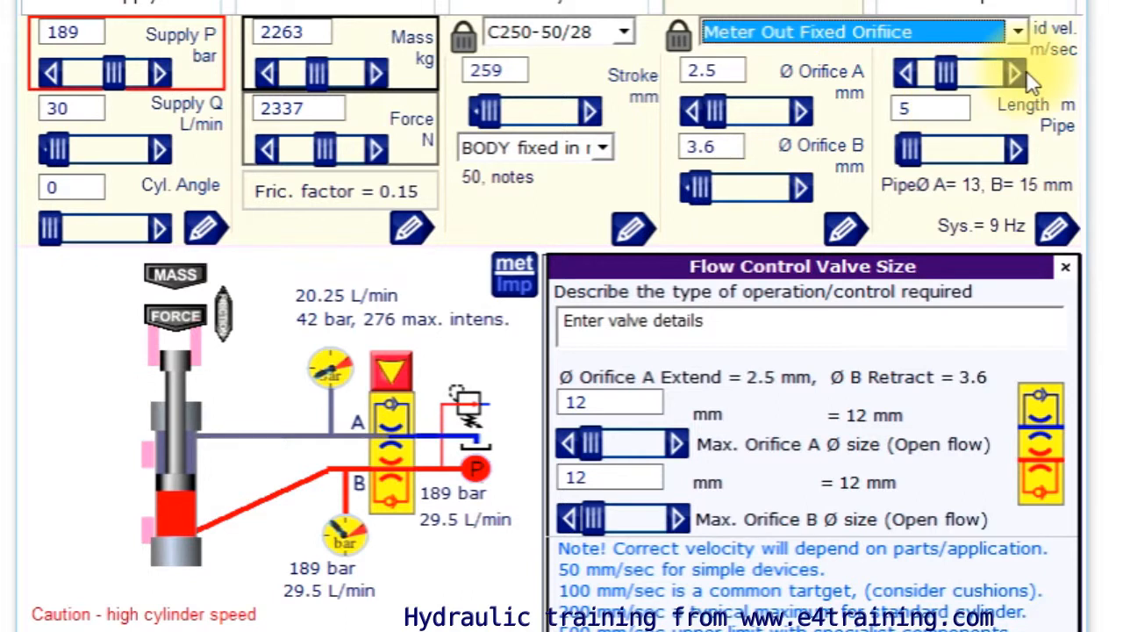
left_click(978, 7)
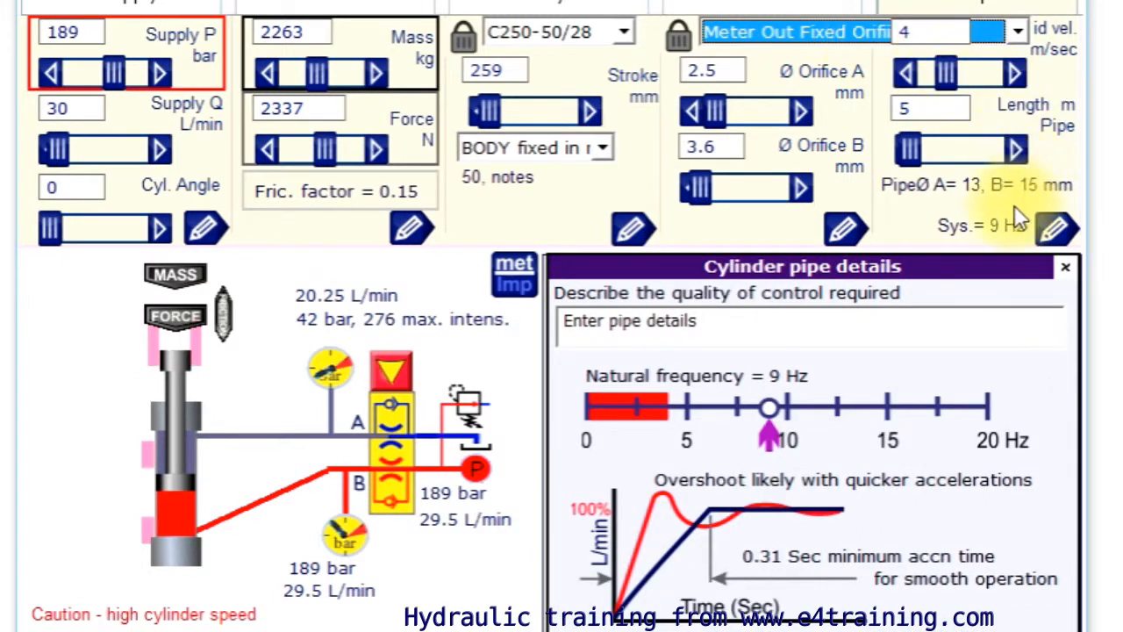